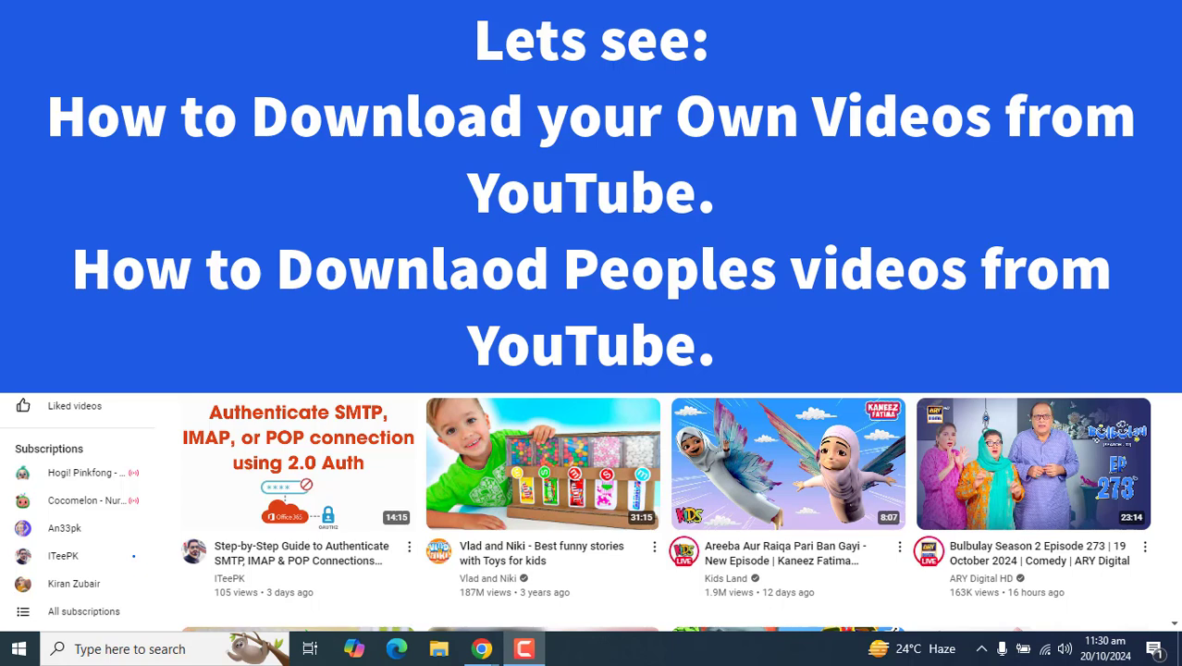
# - Open studio.youtube.com and show the channel's list of uploaded videos
pyautogui.moveTo(1071, 524)
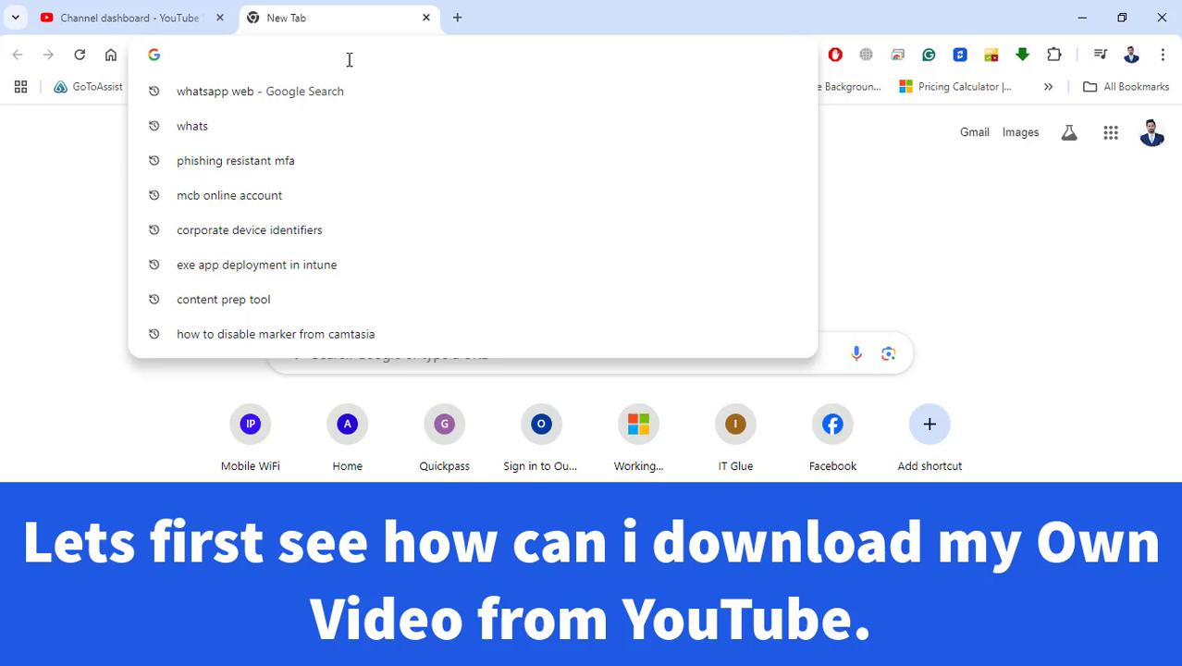
pyautogui.write('studio.youtube.com')
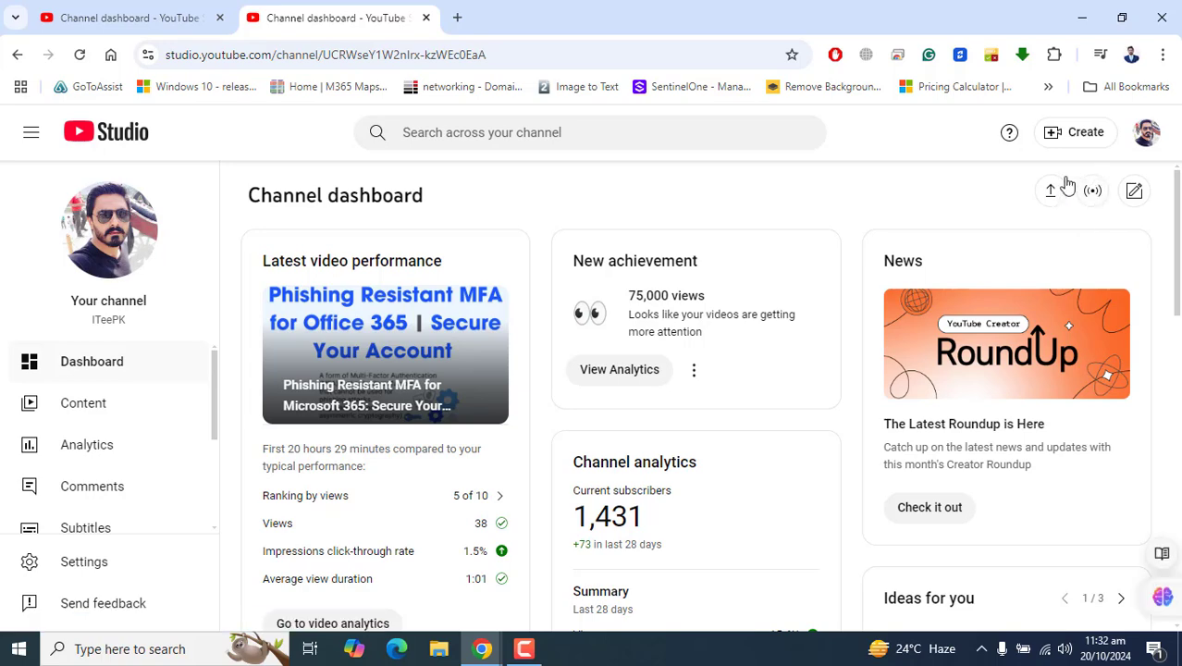
pyautogui.click(64, 407)
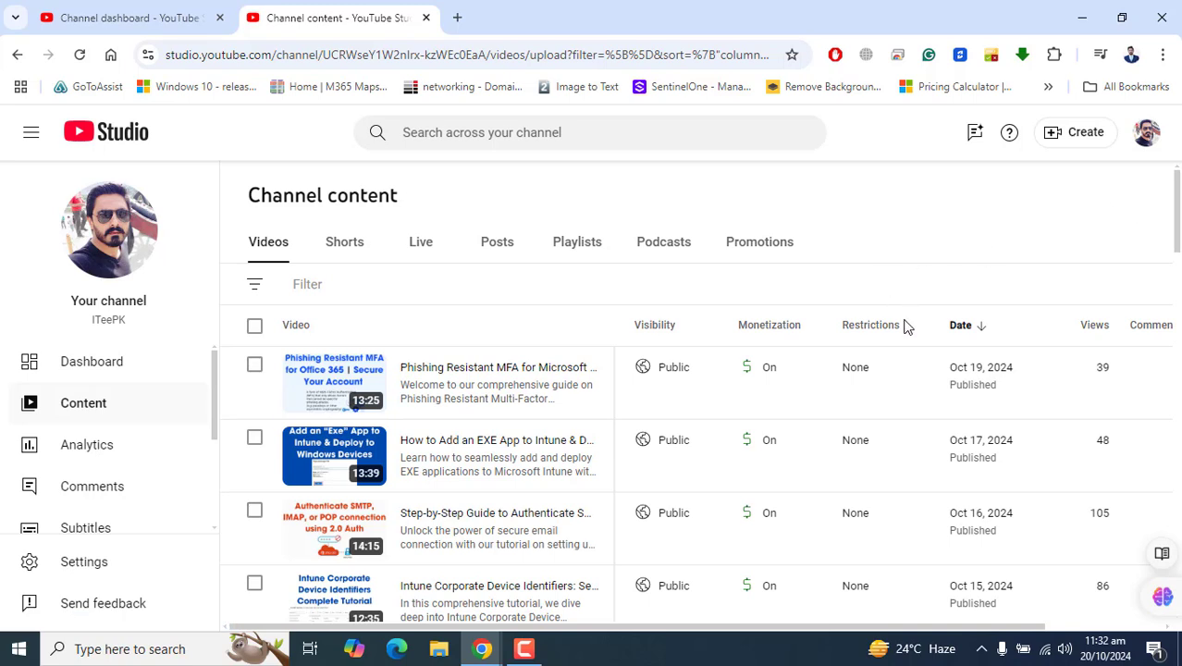
# - Download the channel's own video "Phishing Resistant MFA for Microsoft 365" and save it as an MP4 on the Desktop
pyautogui.moveTo(575, 406)
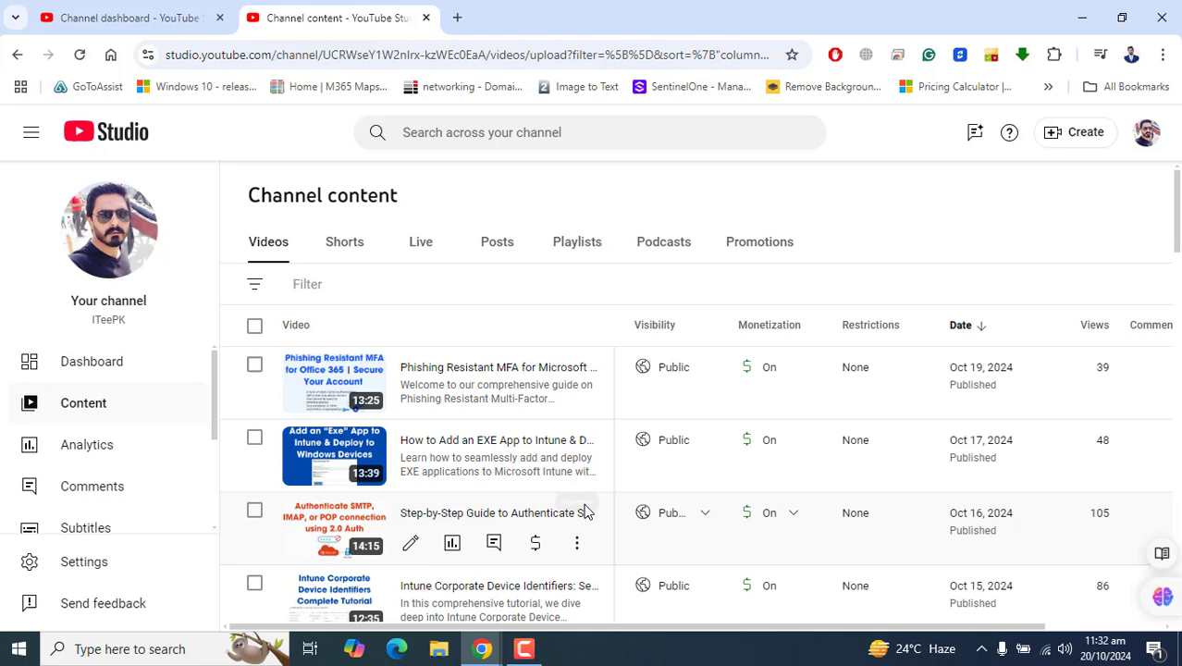
pyautogui.click(579, 398)
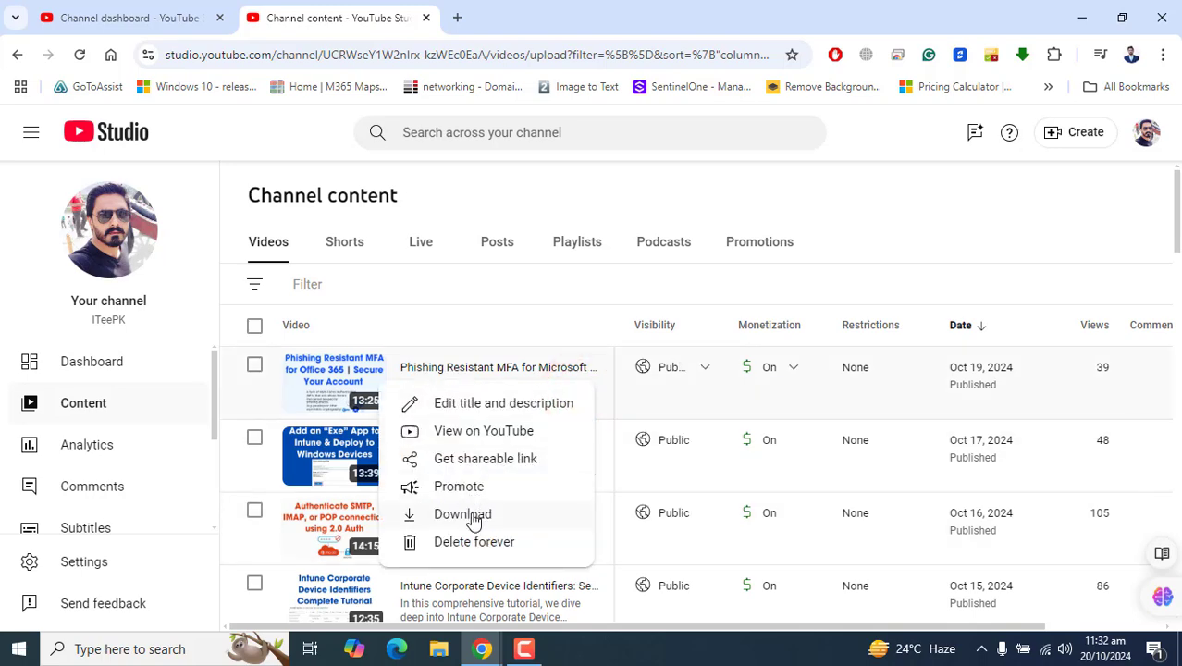
pyautogui.click(471, 516)
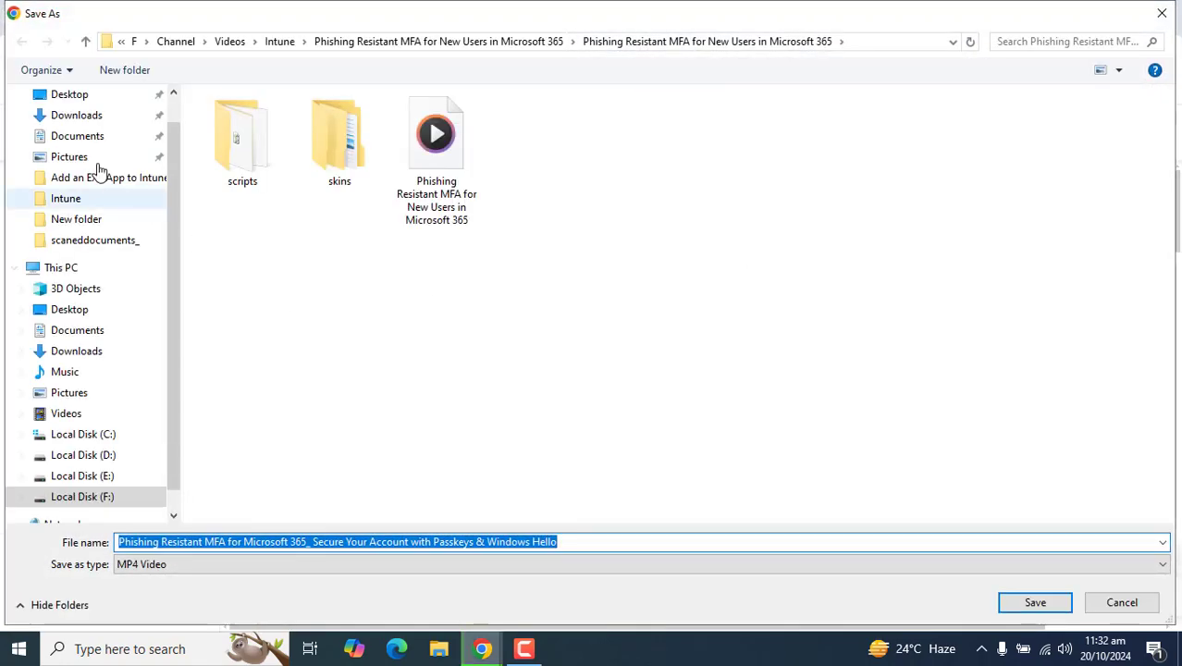
pyautogui.click(79, 102)
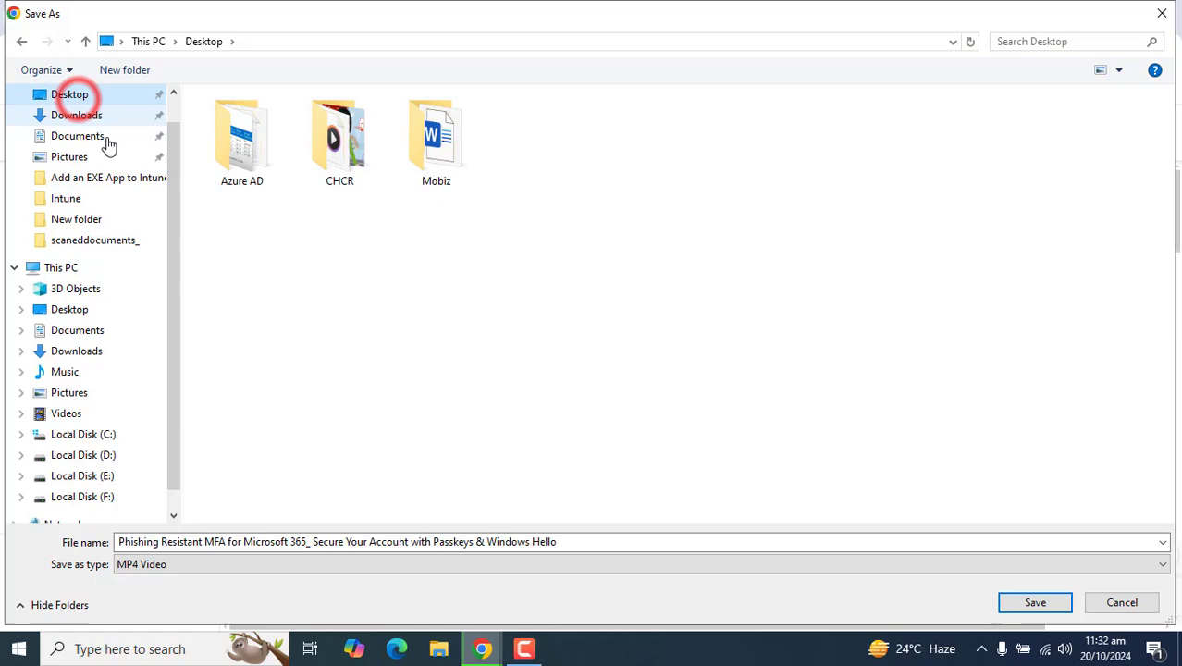
pyautogui.click(1021, 602)
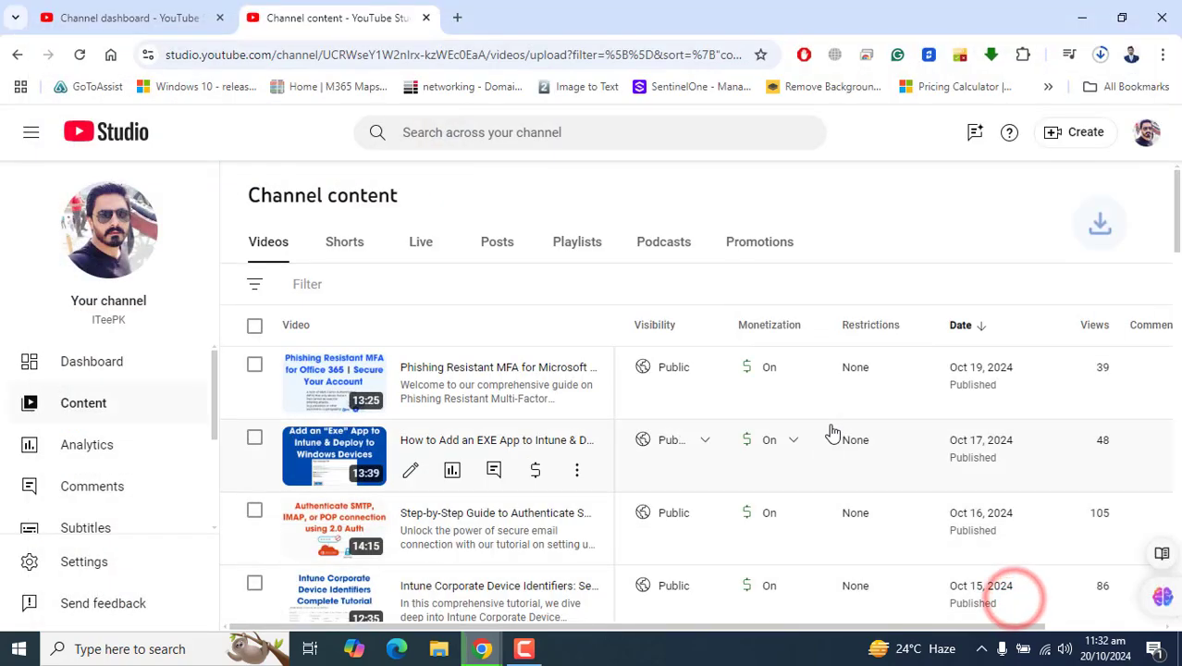
# - Play the downloaded MP4, skip through several points to check it, and close the player
pyautogui.click(1100, 55)
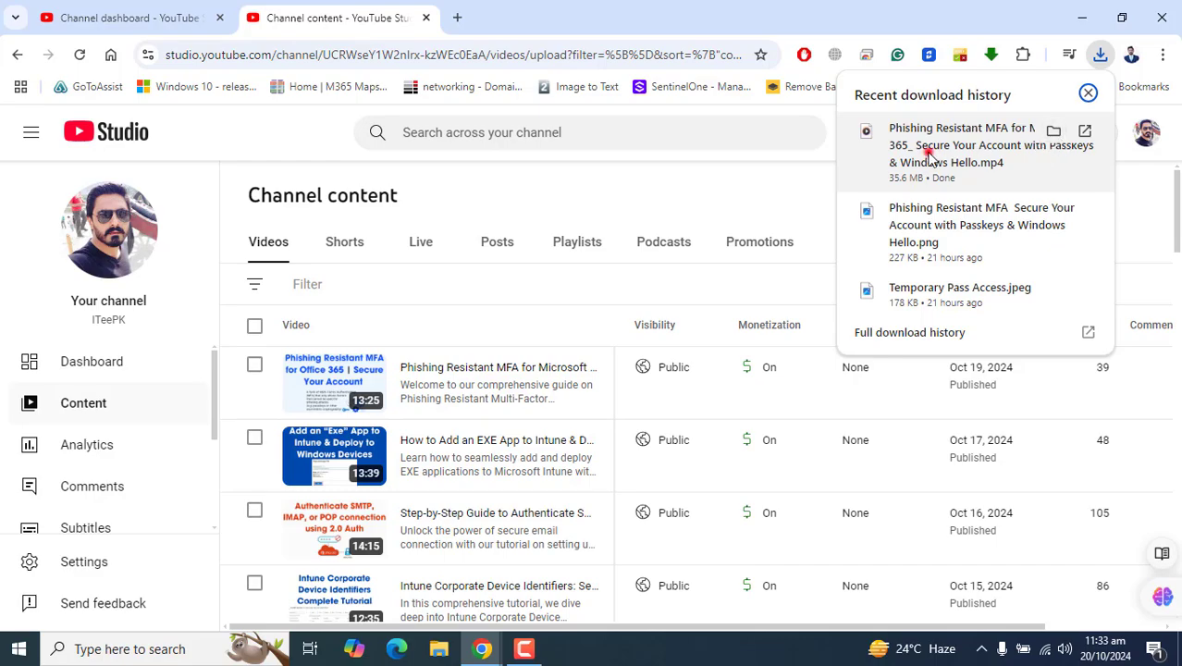
pyautogui.click(929, 155)
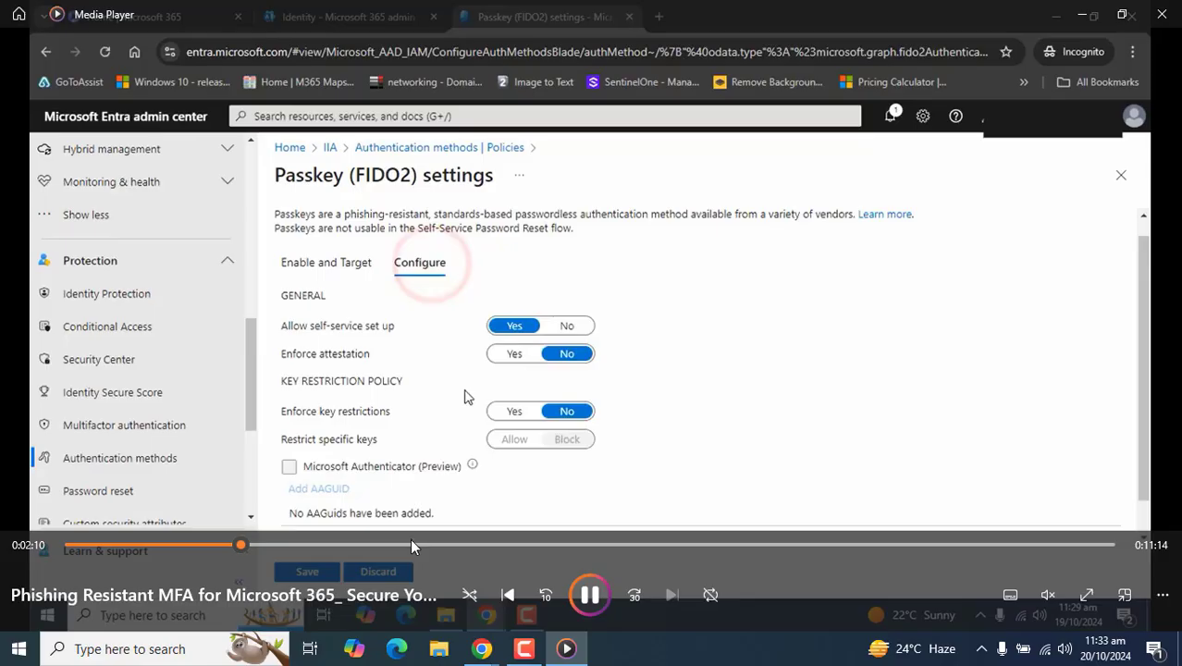
pyautogui.click(411, 544)
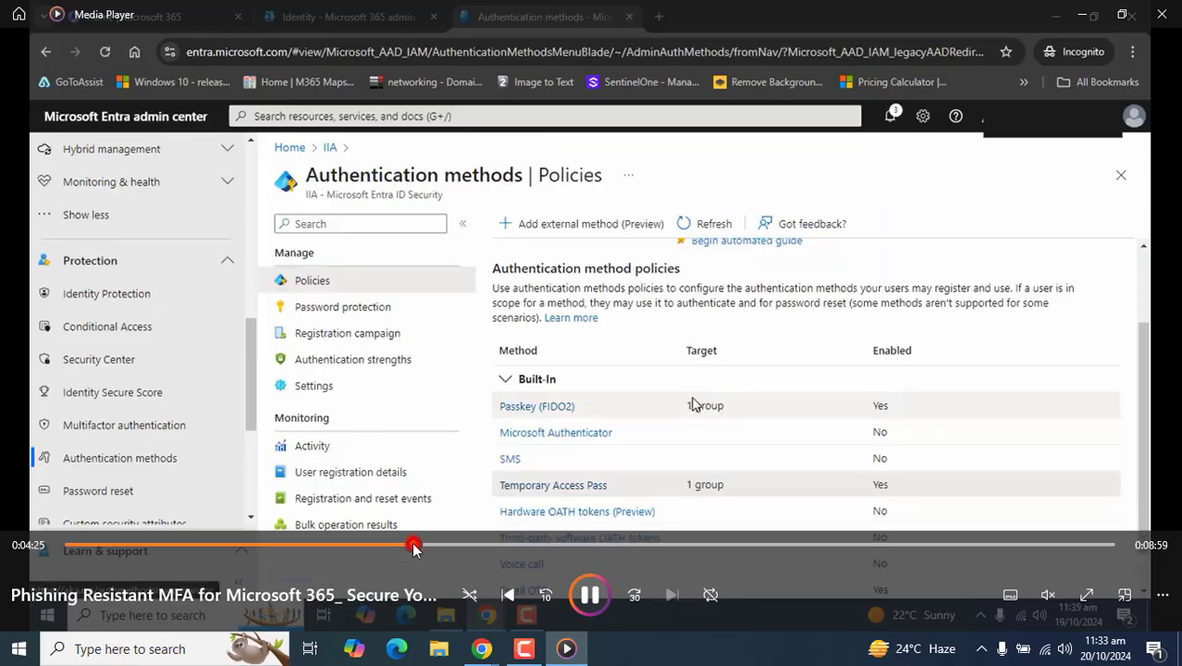
pyautogui.click(514, 545)
pyautogui.click(632, 545)
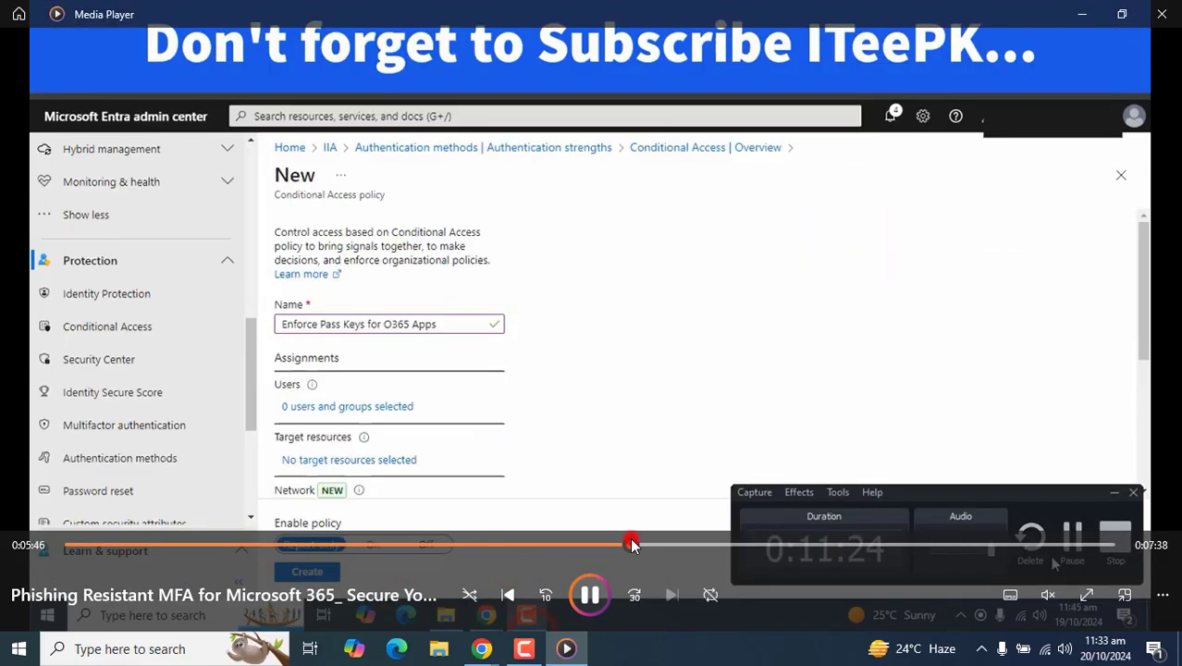
pyautogui.doubleClick(606, 343)
pyautogui.press('Escape')
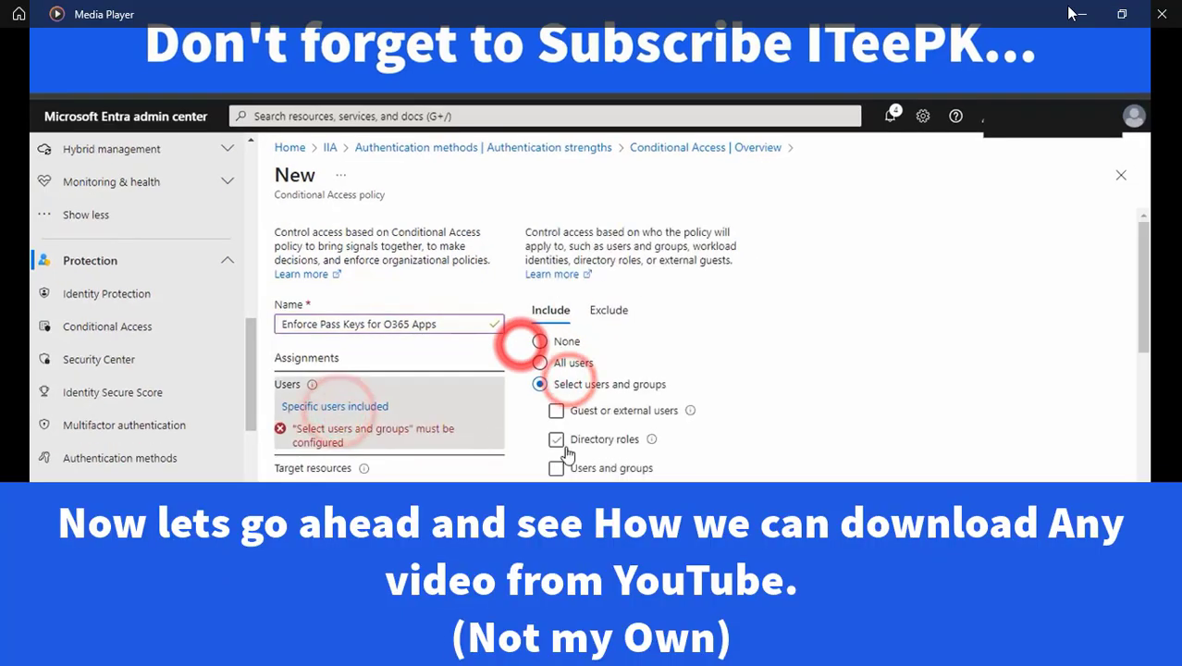
pyautogui.click(1161, 11)
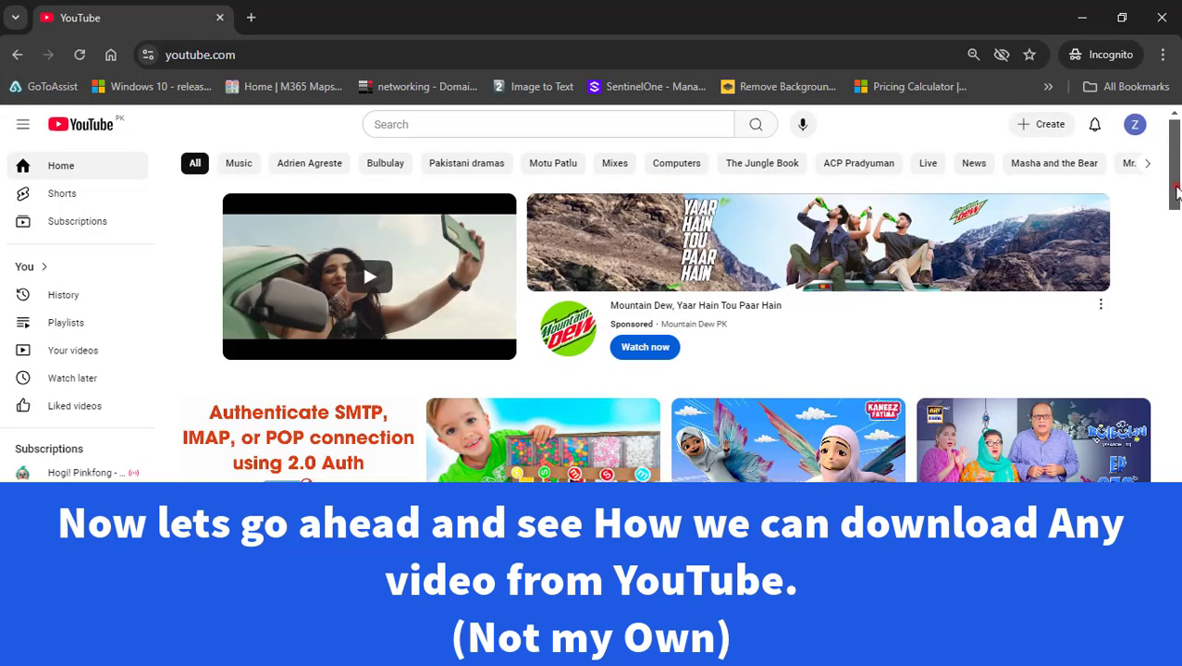
# - Find and open the video "Miraculous Ladybug Characters In Real Life 2024" on YouTube
pyautogui.moveTo(1176, 189); pyautogui.dragTo(1153, 375)
pyautogui.click(1142, 370)
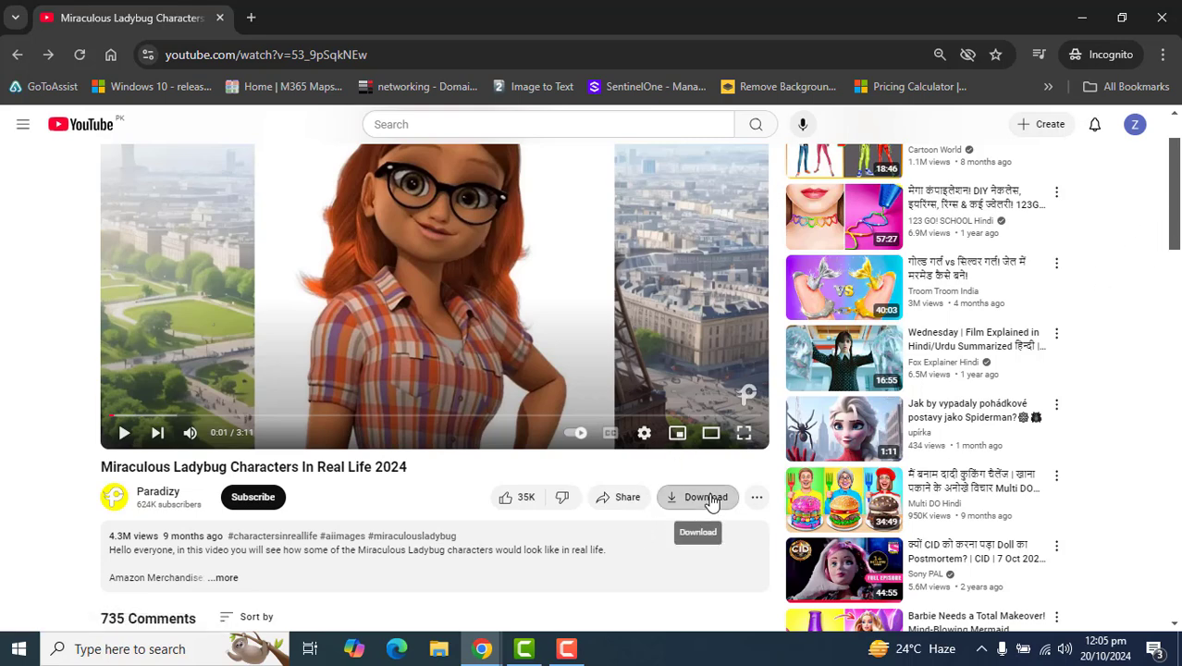
# - Try to download the video in High (720p) quality by requesting the one-month Individual trial of YouTube Premium
pyautogui.click(708, 498)
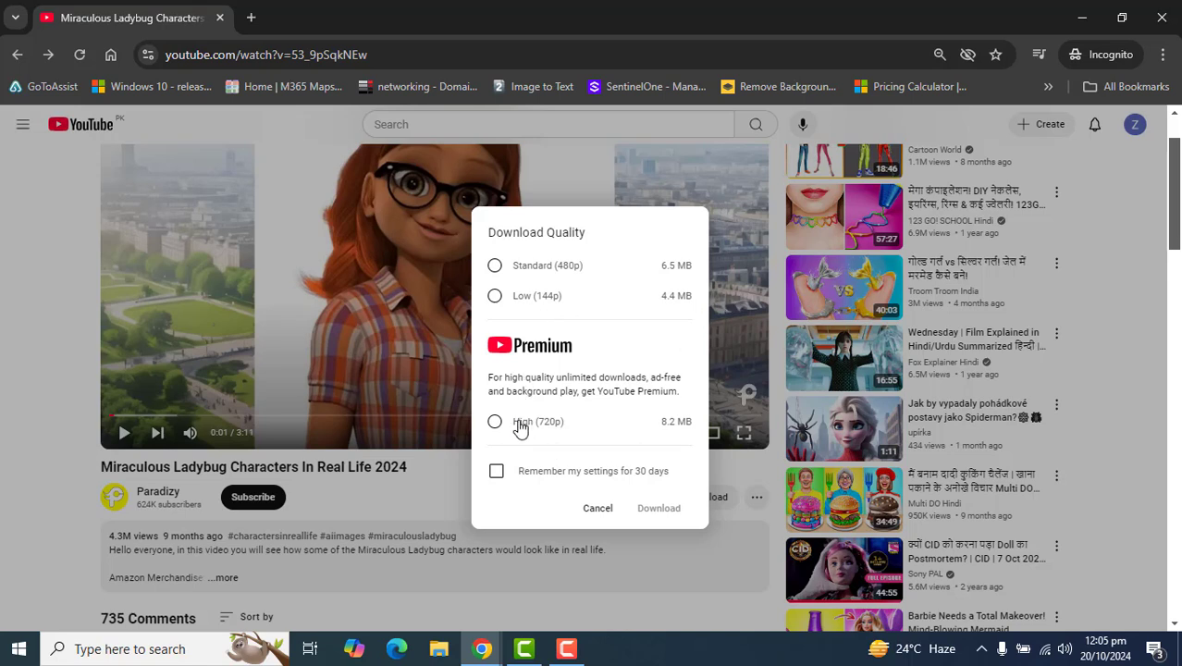
pyautogui.click(521, 428)
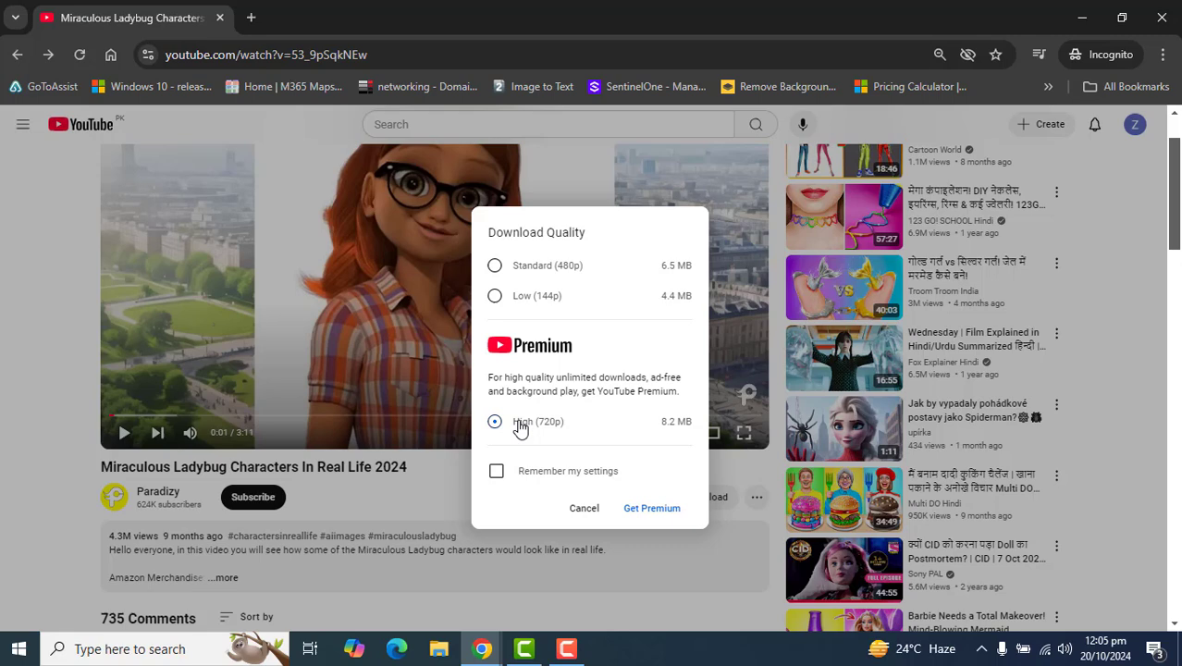
pyautogui.click(658, 511)
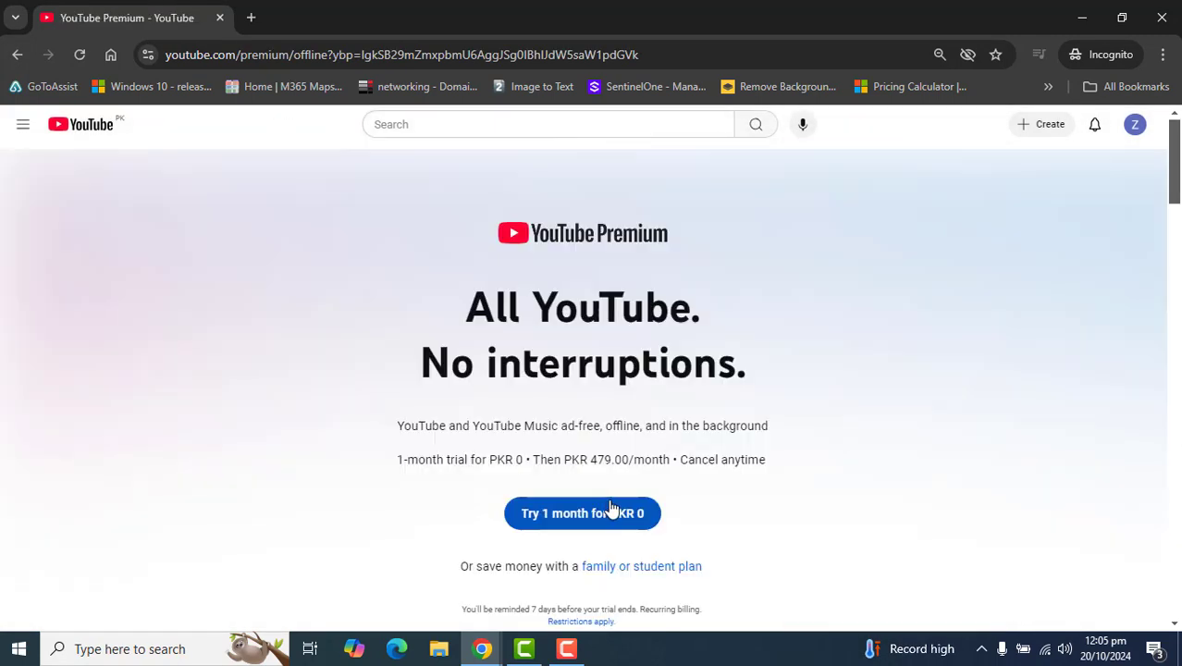
pyautogui.click(575, 515)
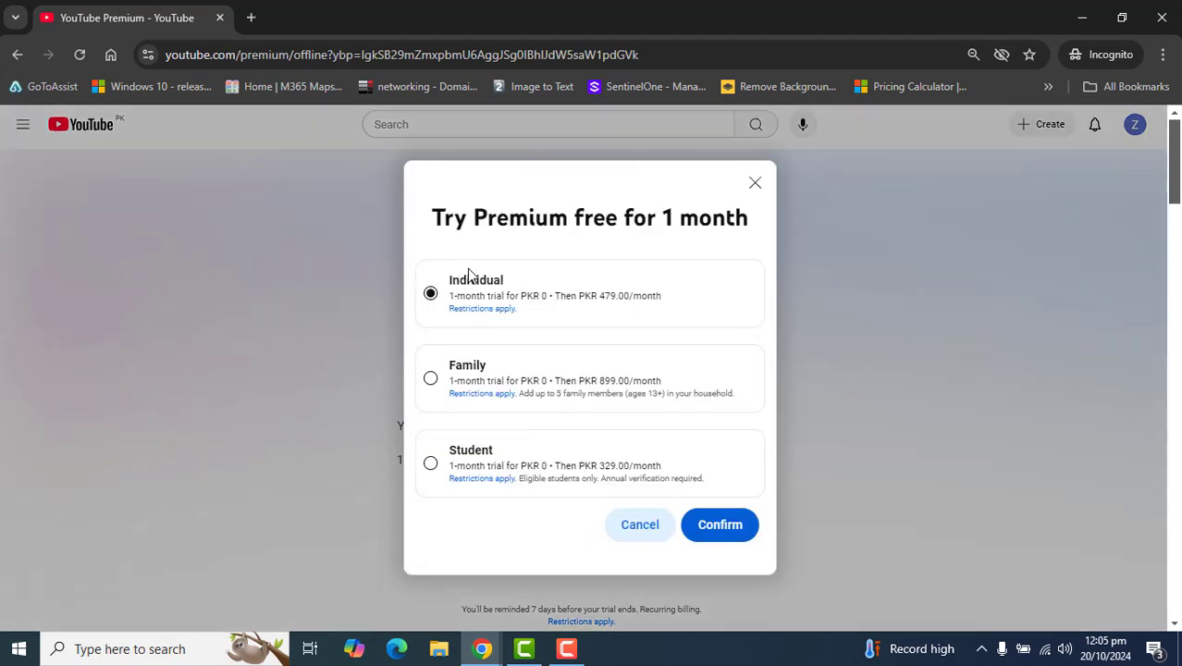
pyautogui.click(704, 526)
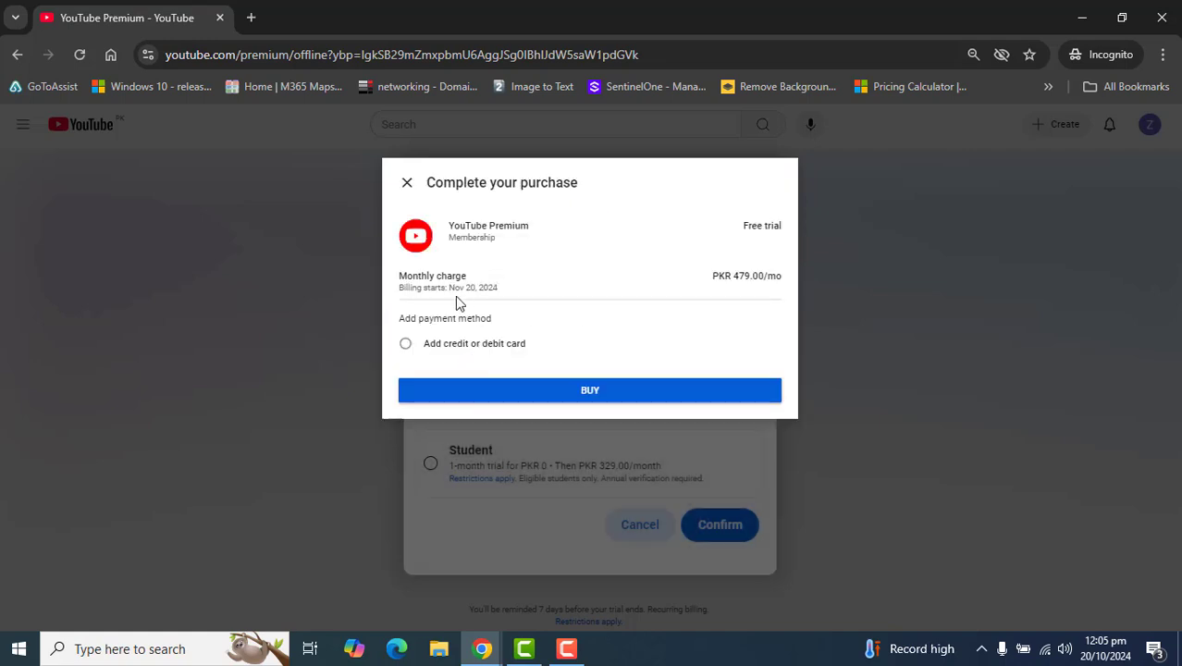
# - Choose a credit or debit card as the payment method and examine which details the card form requires
pyautogui.click(592, 392)
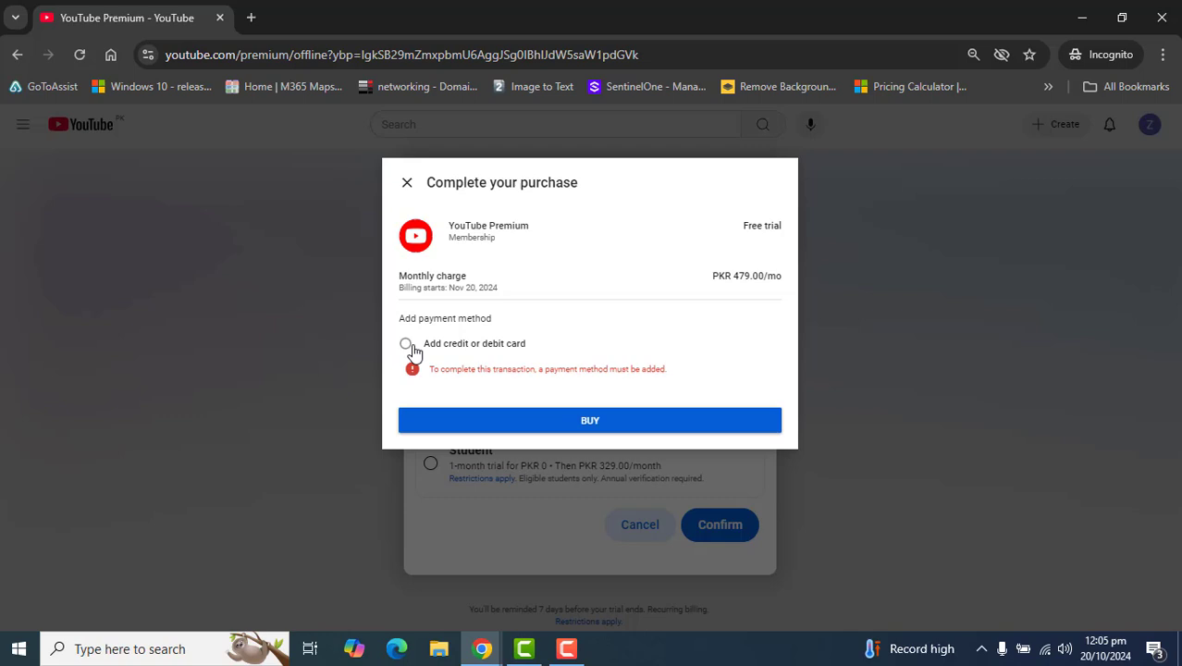
pyautogui.click(409, 345)
pyautogui.click(591, 394)
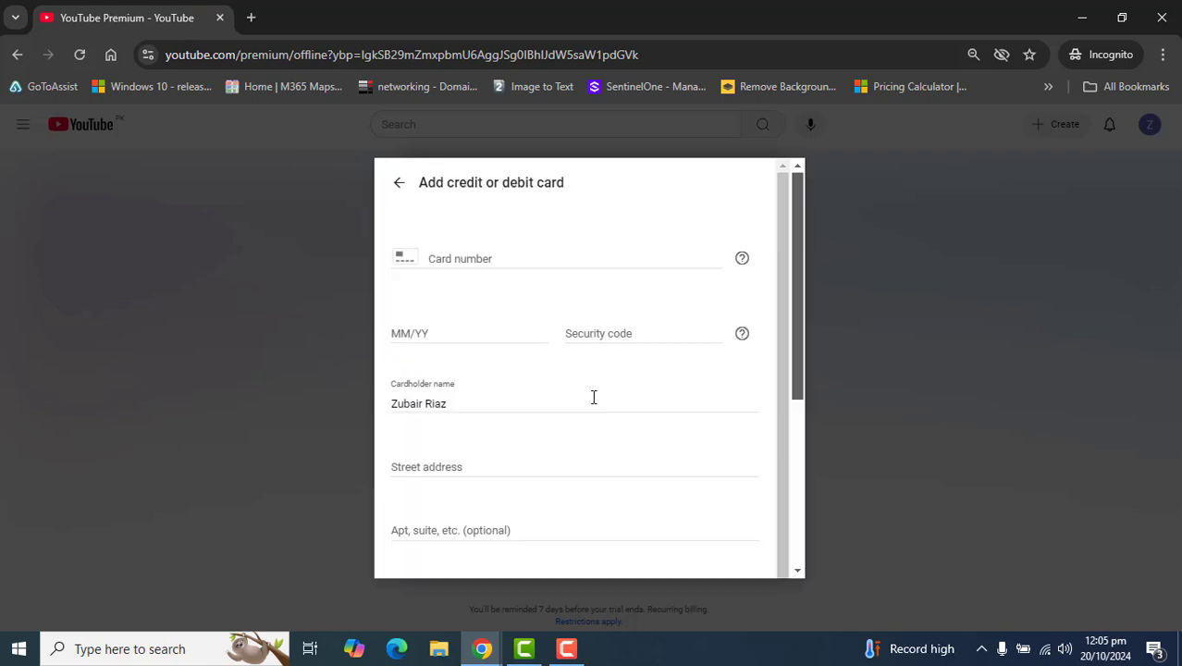
pyautogui.moveTo(797, 294); pyautogui.dragTo(797, 263)
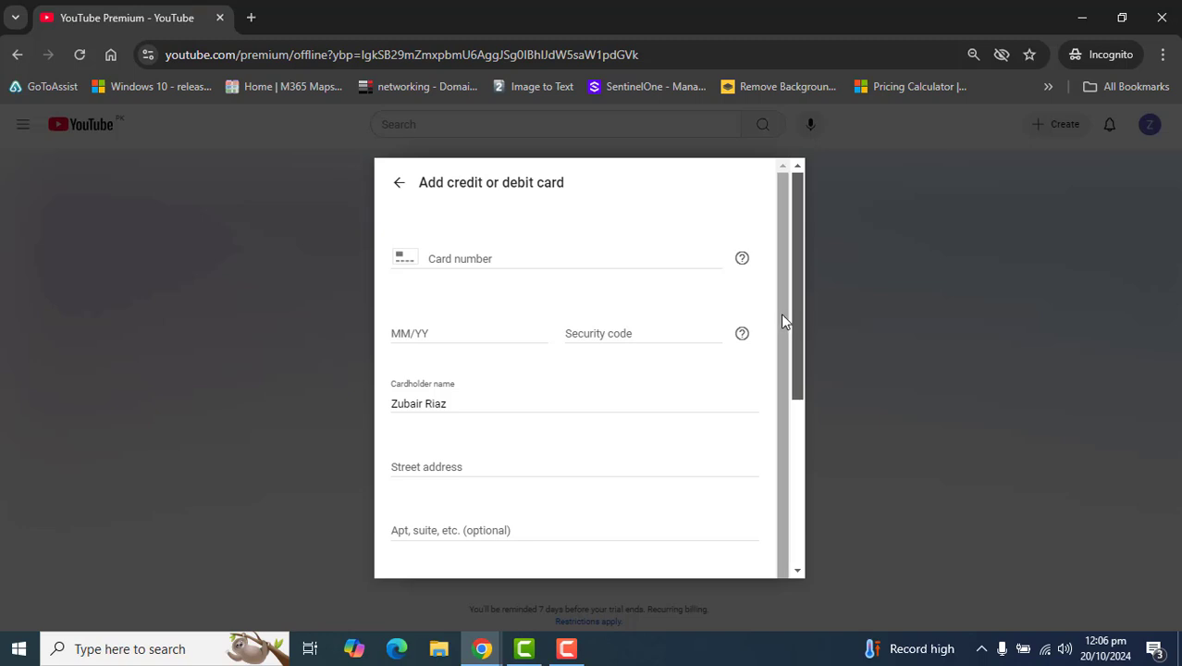
pyautogui.scroll(-4, 800, 321)
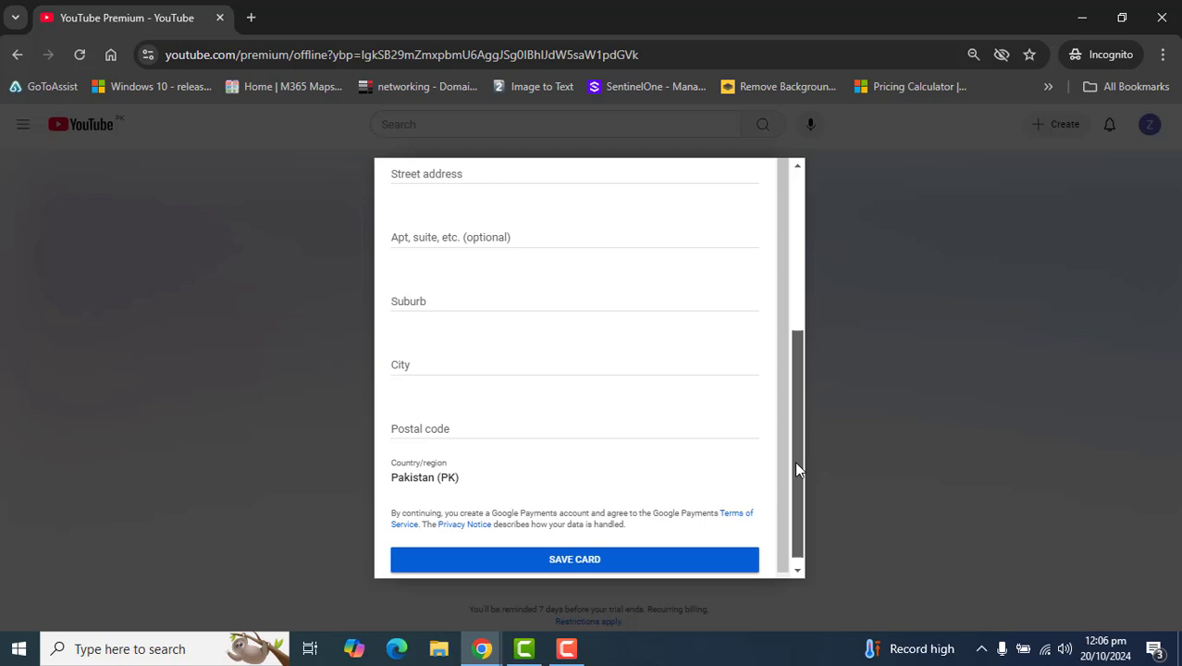
pyautogui.moveTo(795, 467); pyautogui.dragTo(803, 268)
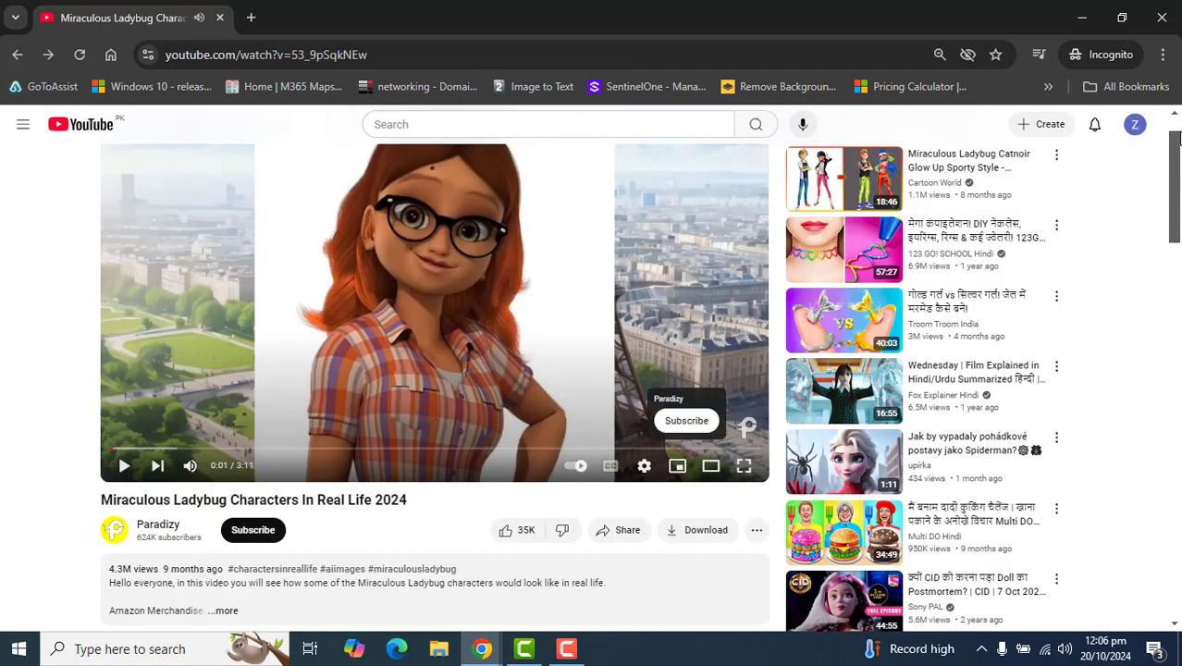
# - Download the Miraculous Ladybug video in Standard (480p) quality and view it in the YouTube downloads list
pyautogui.scroll(-1, 1175, 188)
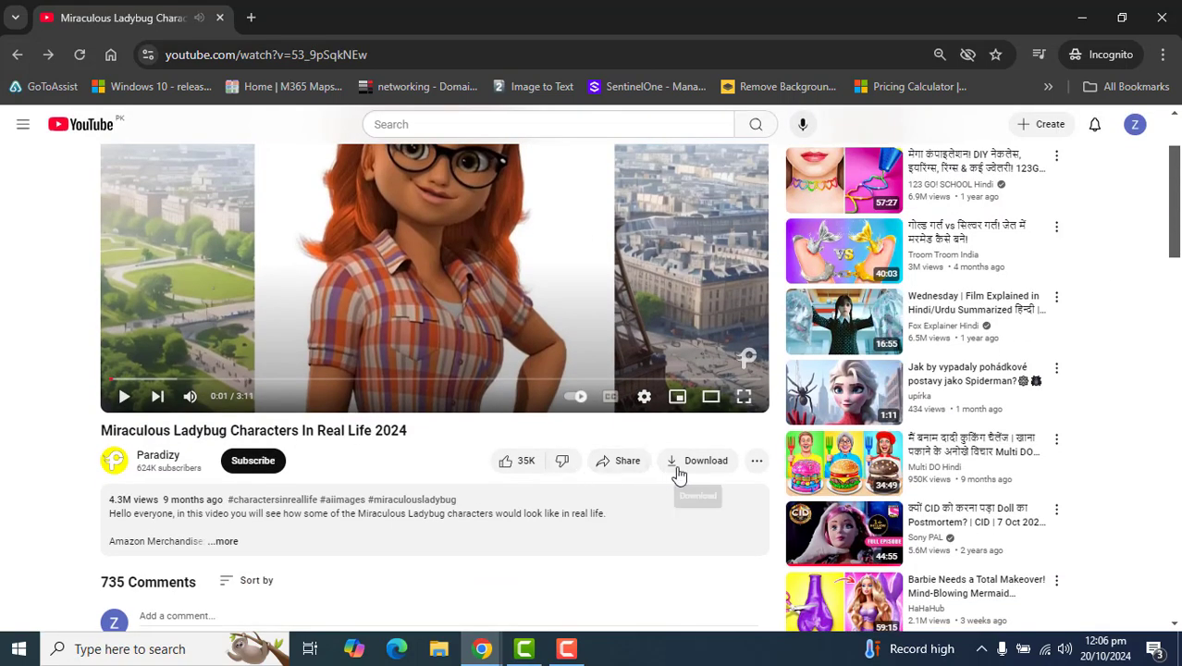
pyautogui.click(697, 462)
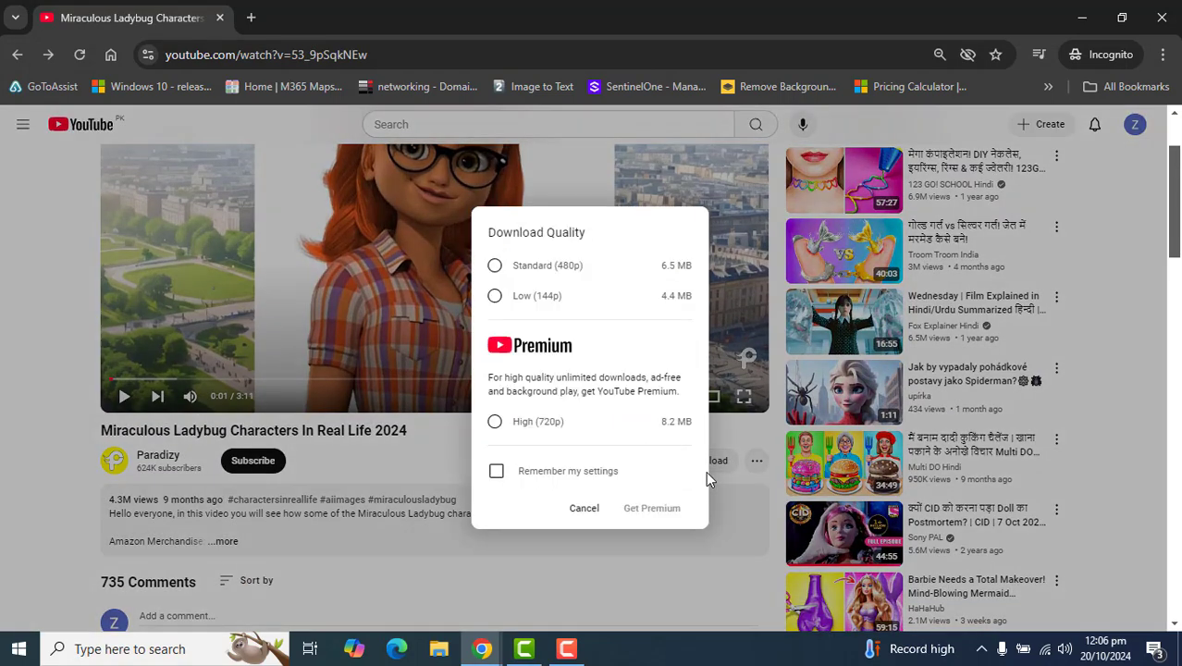
pyautogui.click(497, 423)
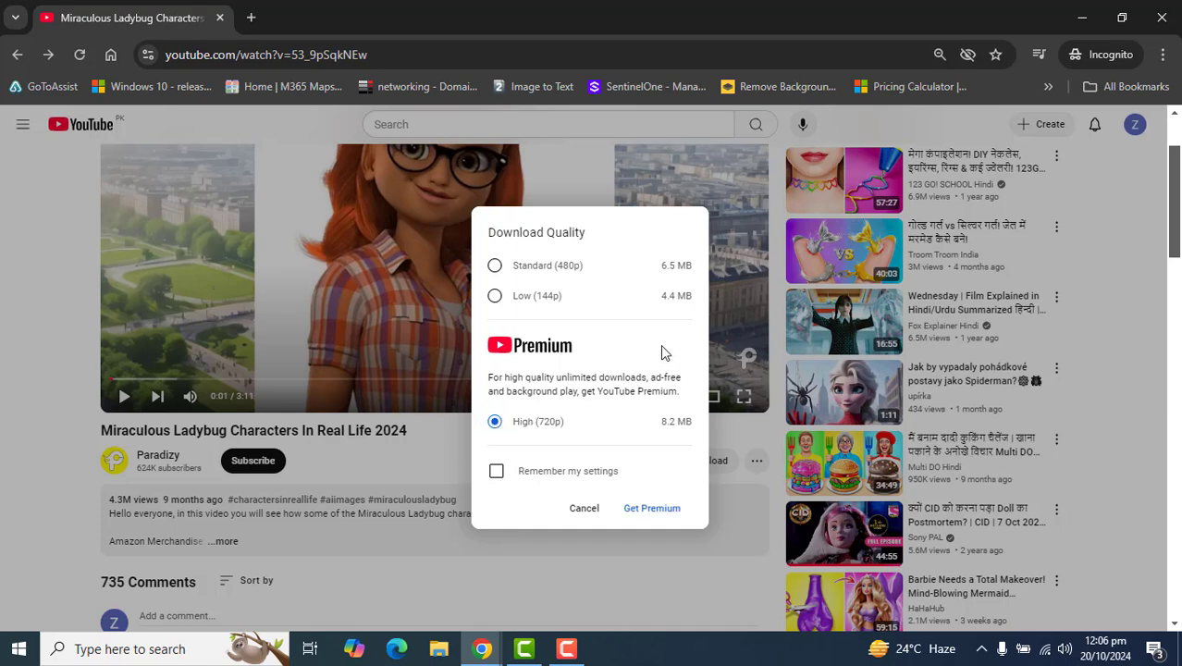
pyautogui.doubleClick(510, 296)
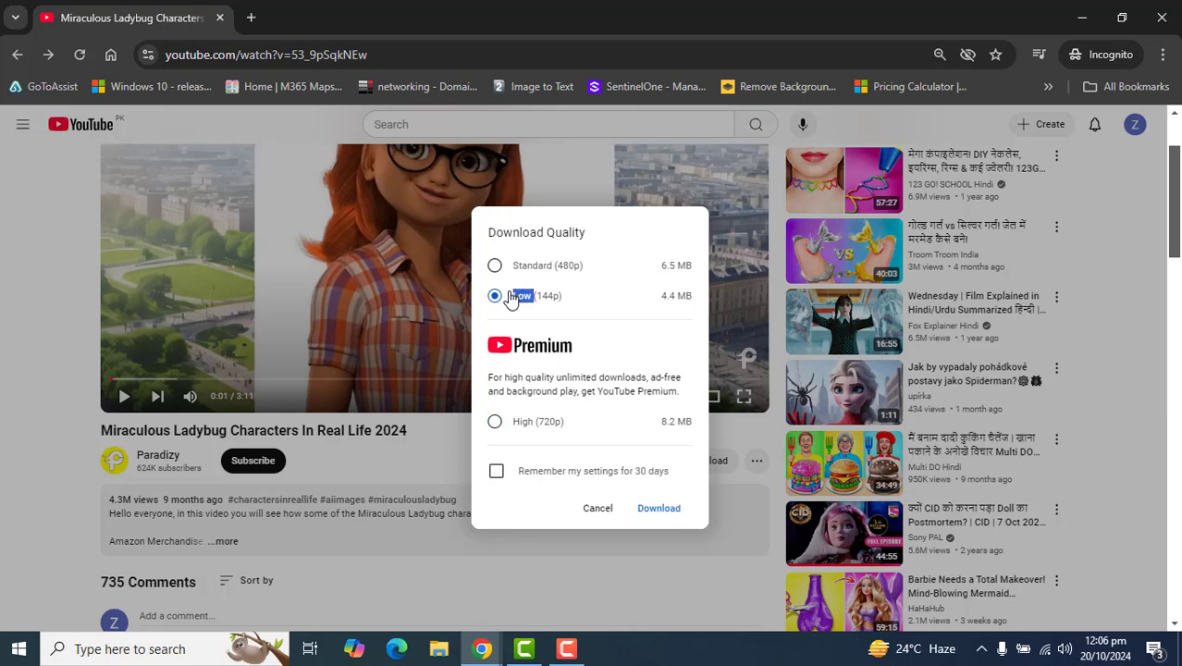
pyautogui.click(494, 265)
pyautogui.click(653, 510)
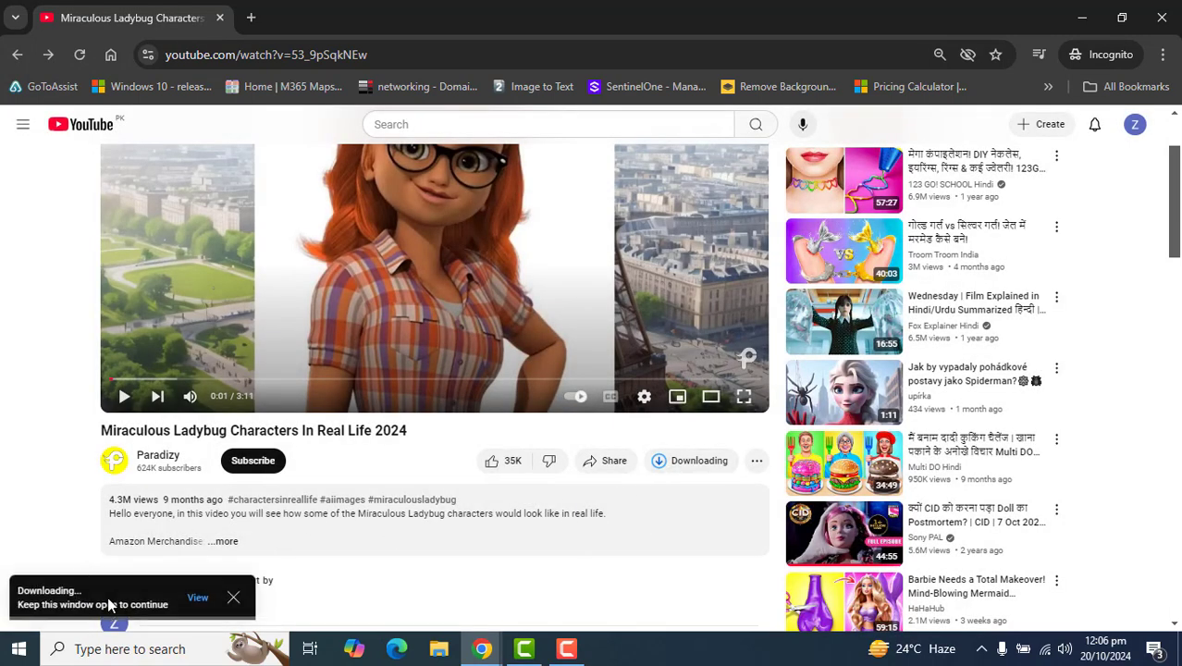
pyautogui.click(190, 606)
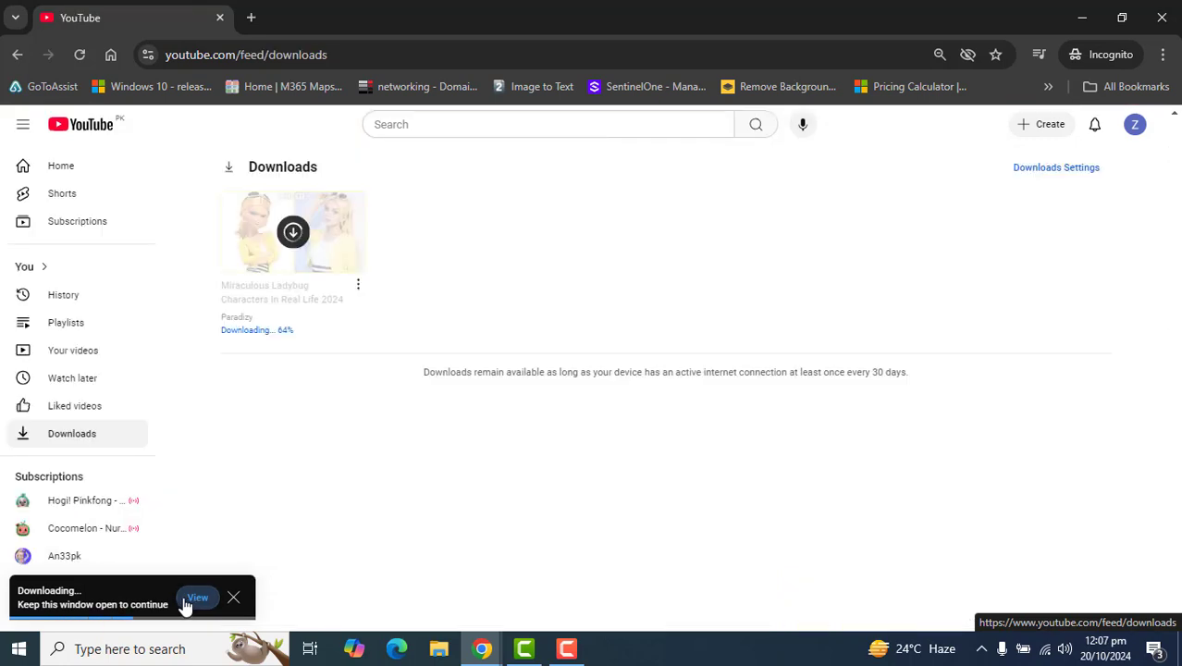